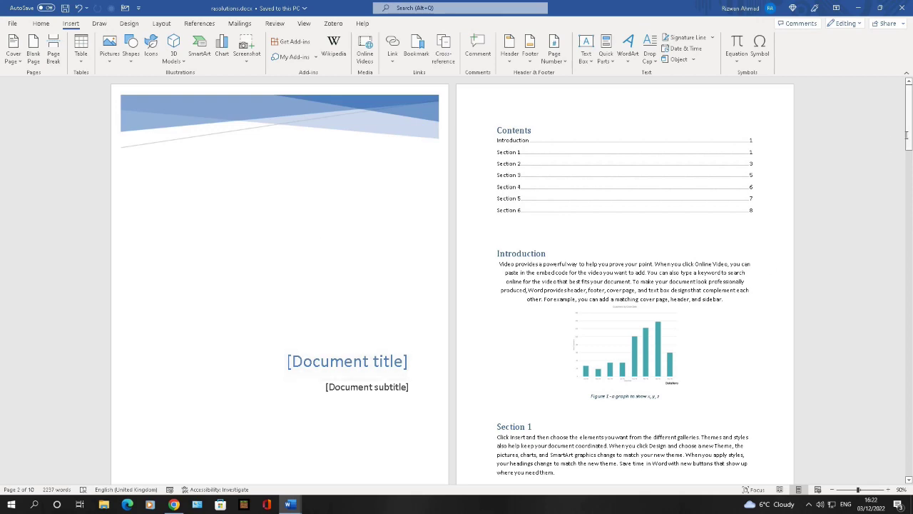
Bring the How to Avoid Plagiarism document forward and scroll through it.
drag(907, 135, 907, 133)
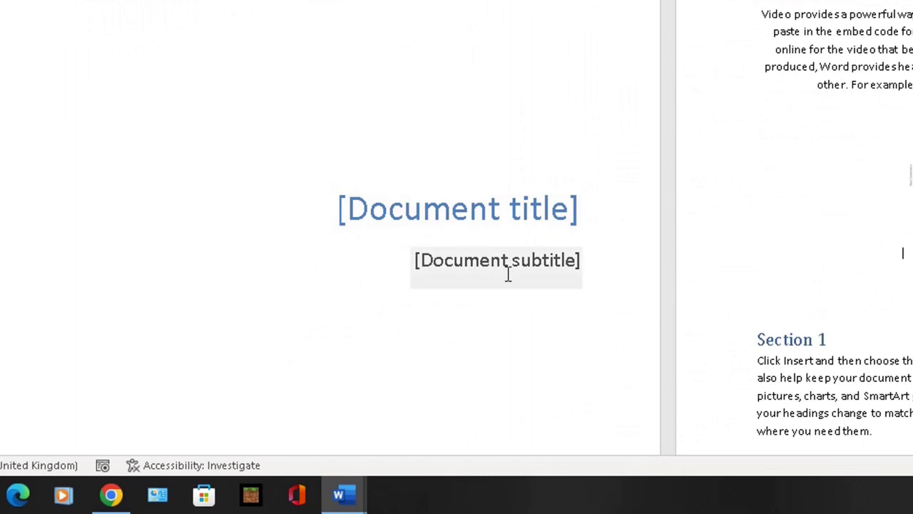
mouse_move(343, 495)
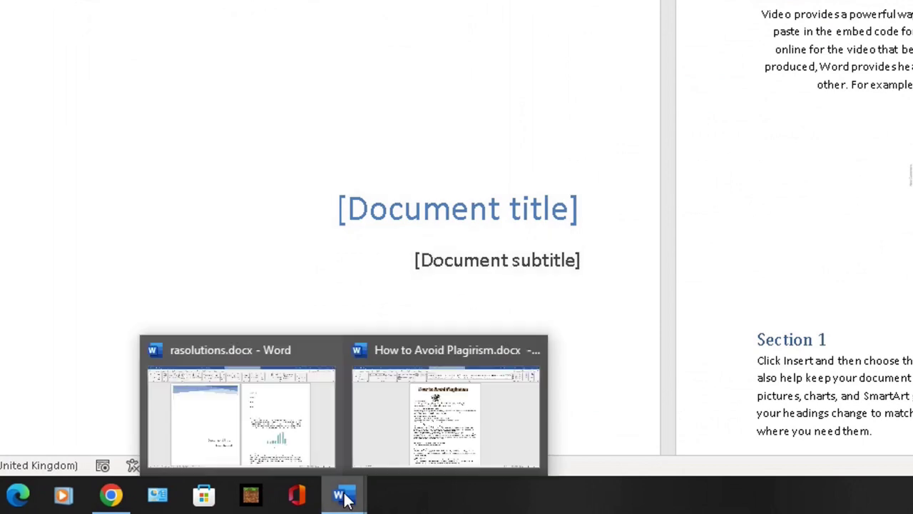
click(391, 437)
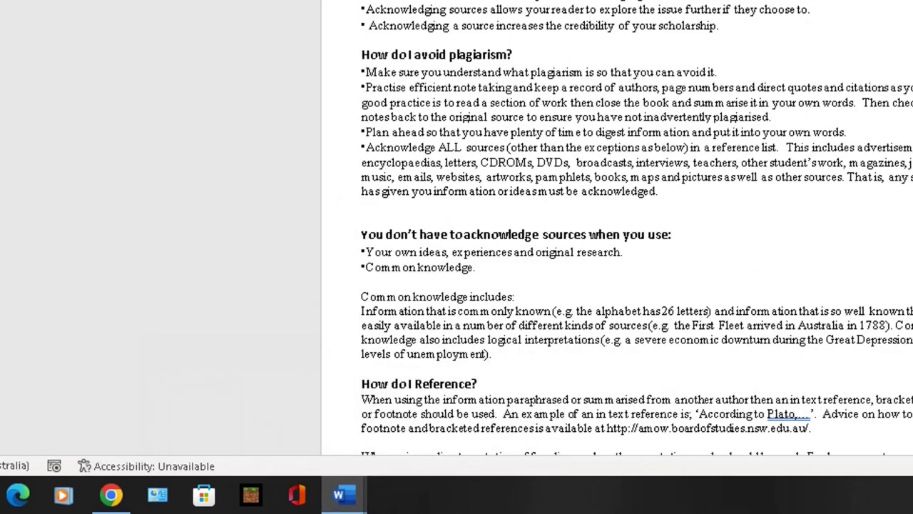
scroll(910, 157, down, 1)
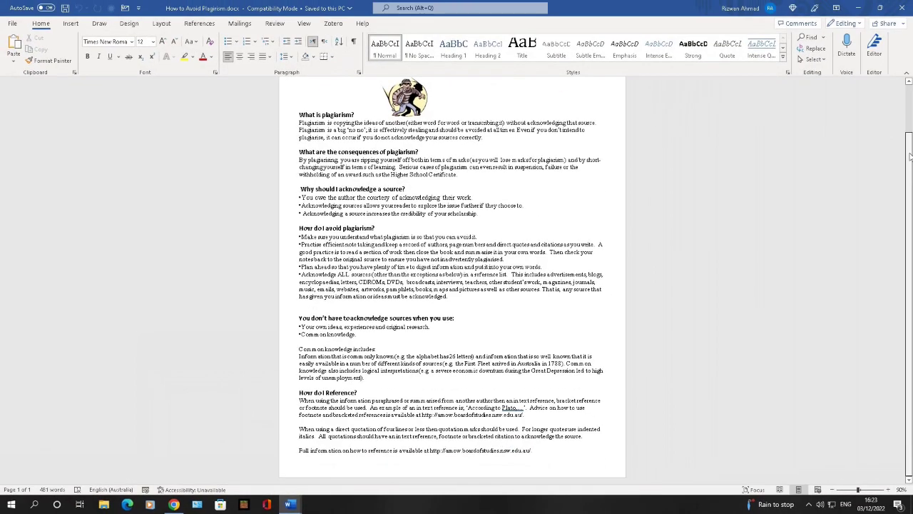
drag(910, 157, 909, 134)
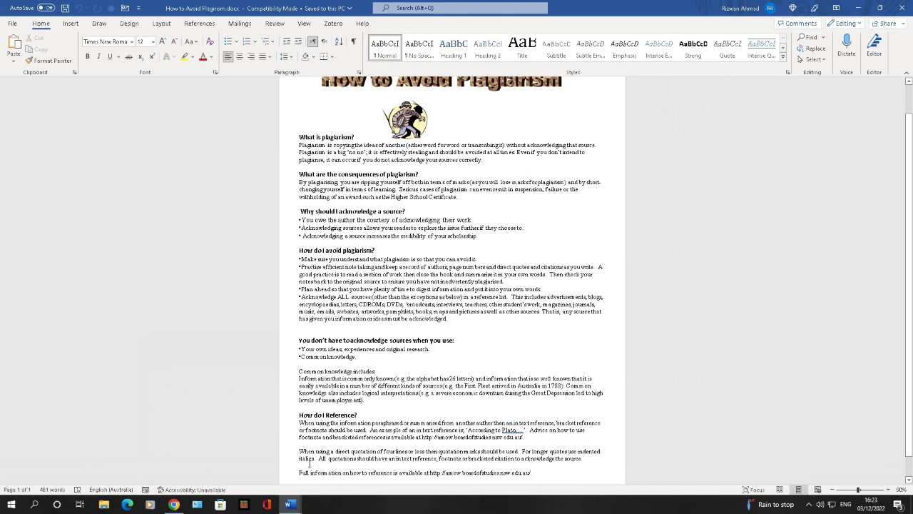
Switch to rasolutions, then back to How to Avoid Plagiarism with its View ribbon showing.
click(239, 464)
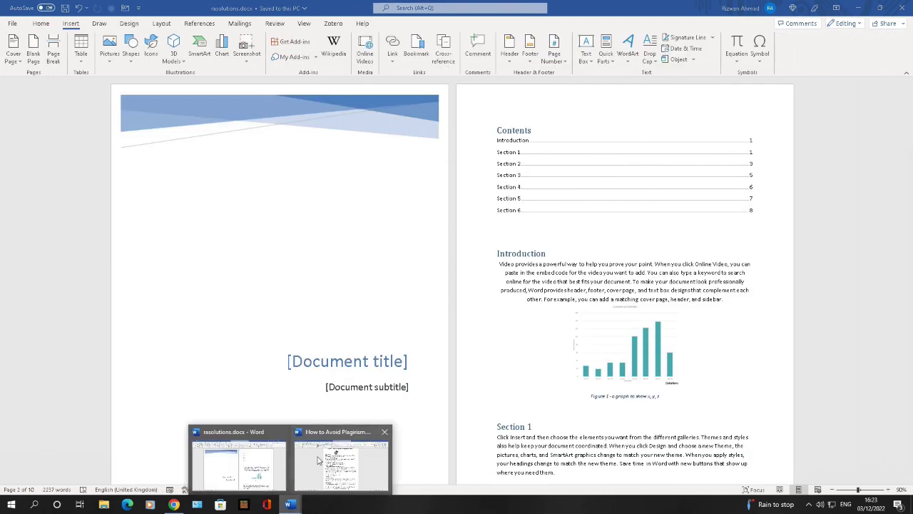
click(319, 460)
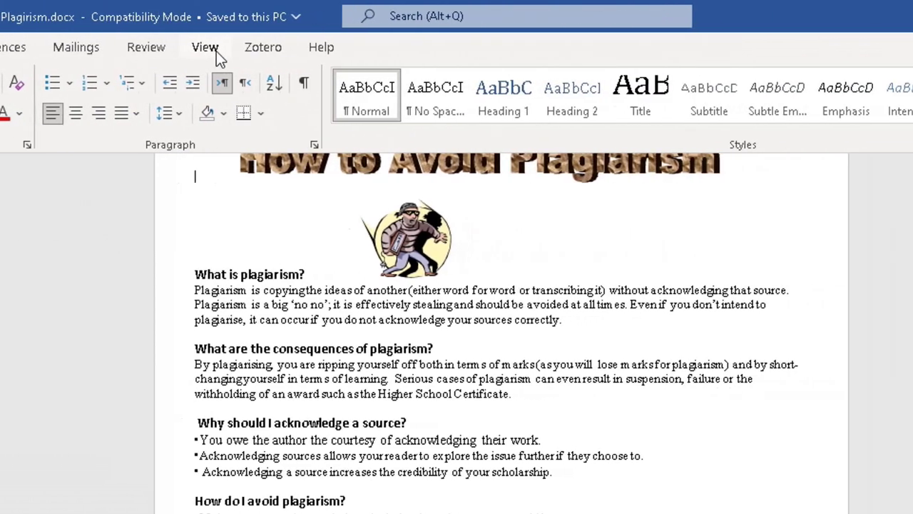
click(607, 48)
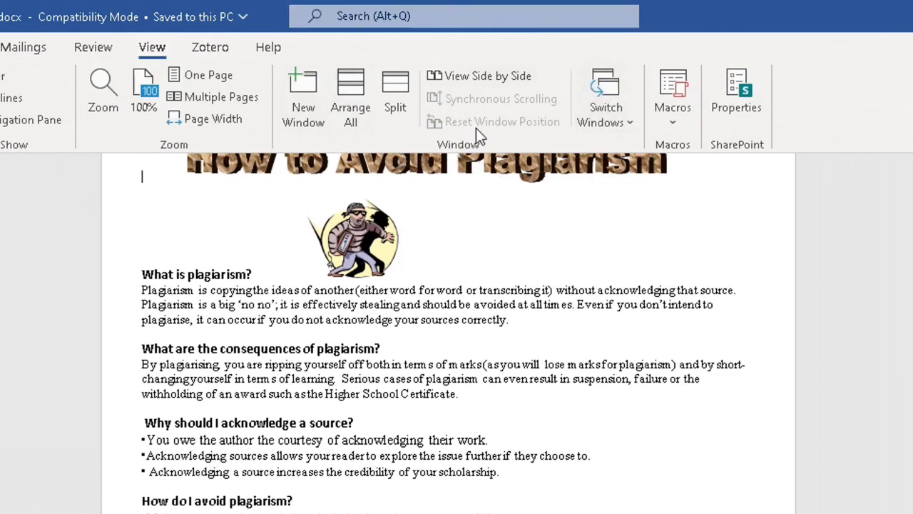
View both documents side by side and drag rasolutions' scrollbar down to Section 2.
click(466, 80)
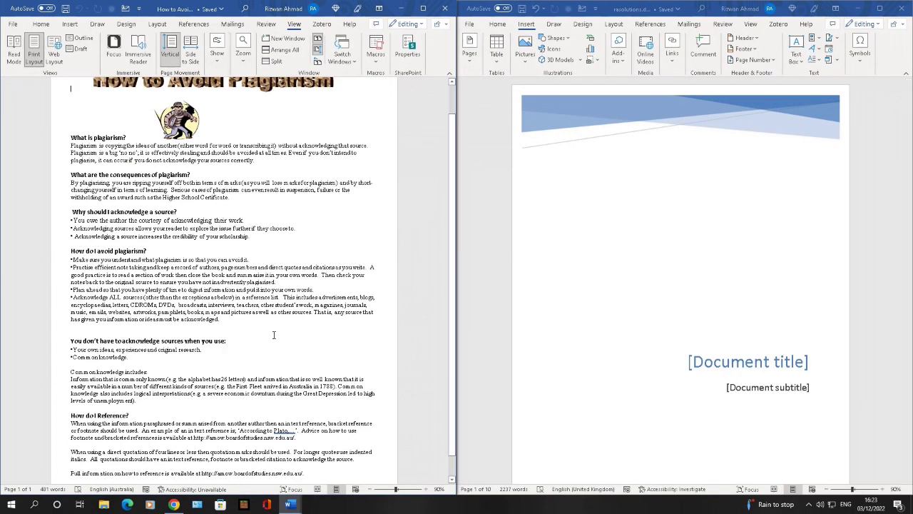
scroll(736, 235, down, 2)
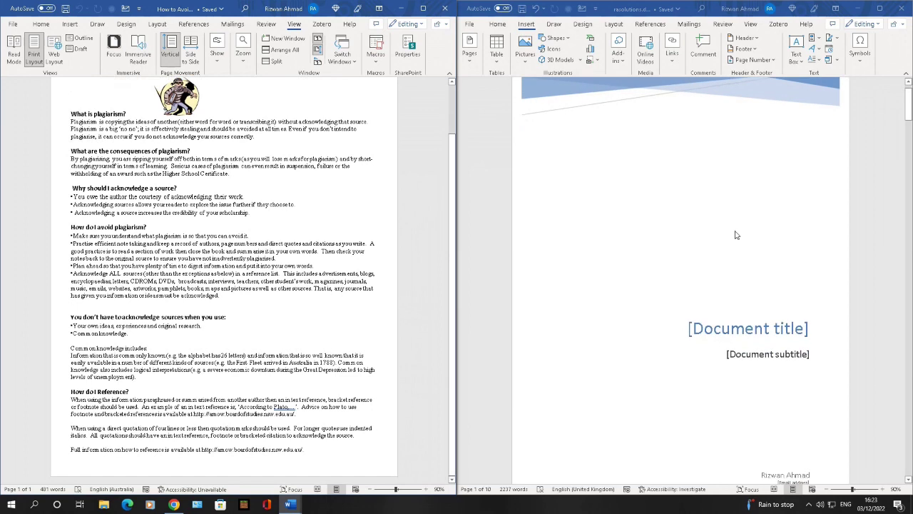
scroll(737, 234, down, 2)
drag(908, 112, 909, 165)
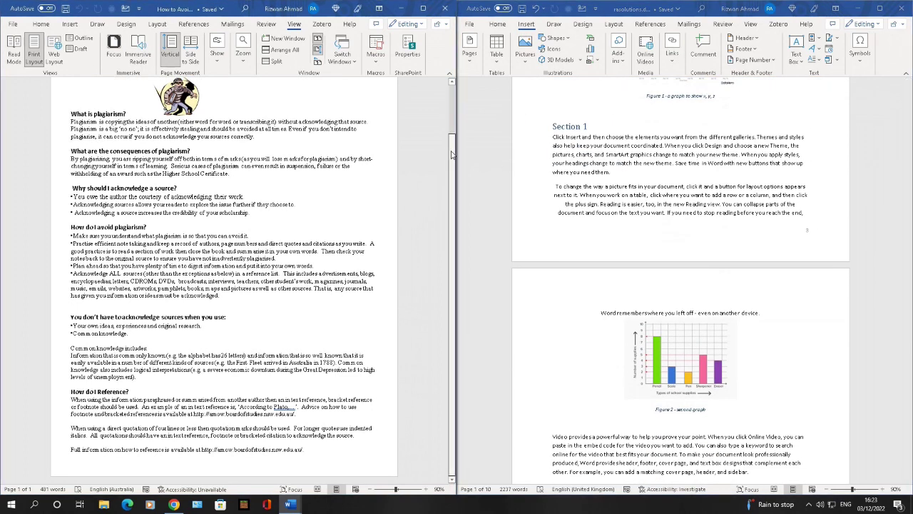
scroll(788, 182, up, 10)
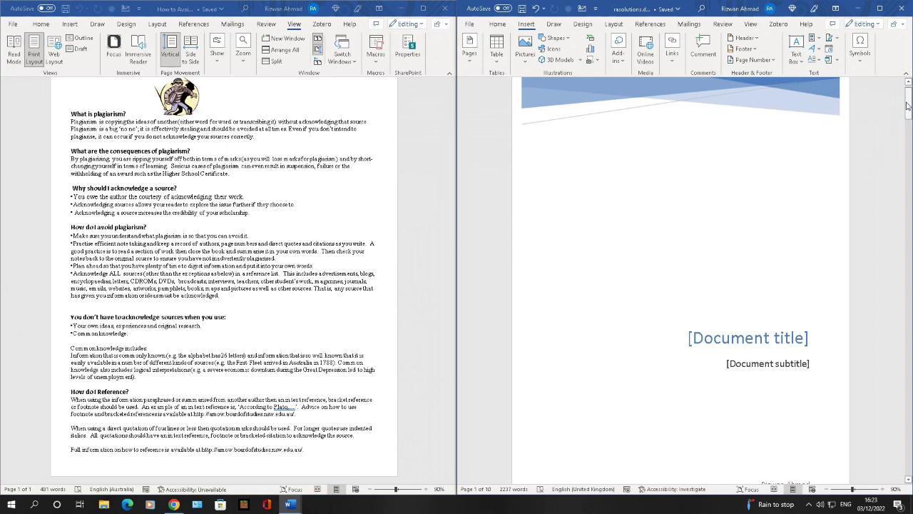
drag(908, 106, 908, 214)
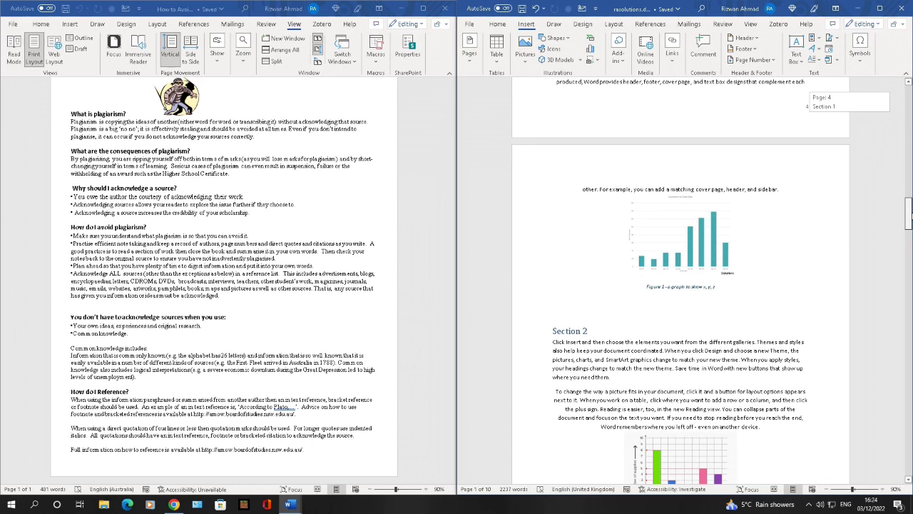
drag(909, 214, 911, 214)
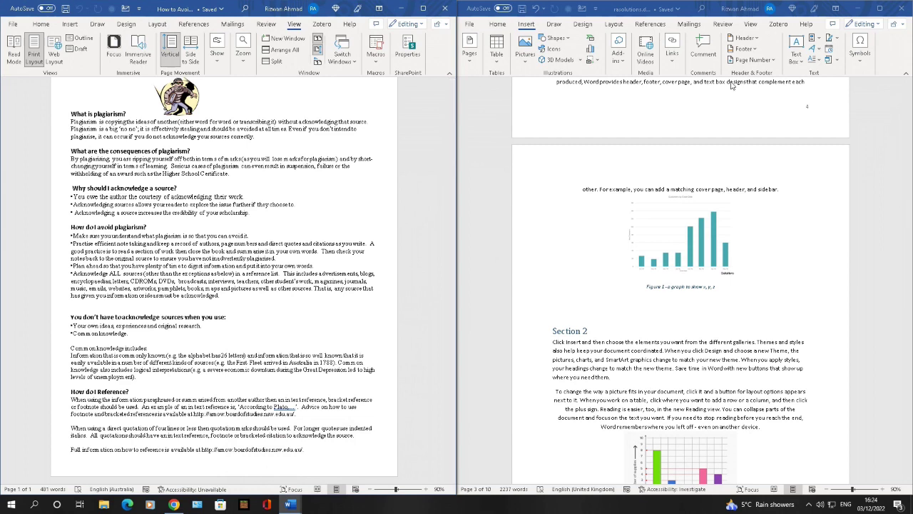
Maximize the rasolutions window and bring up its View ribbon.
click(871, 13)
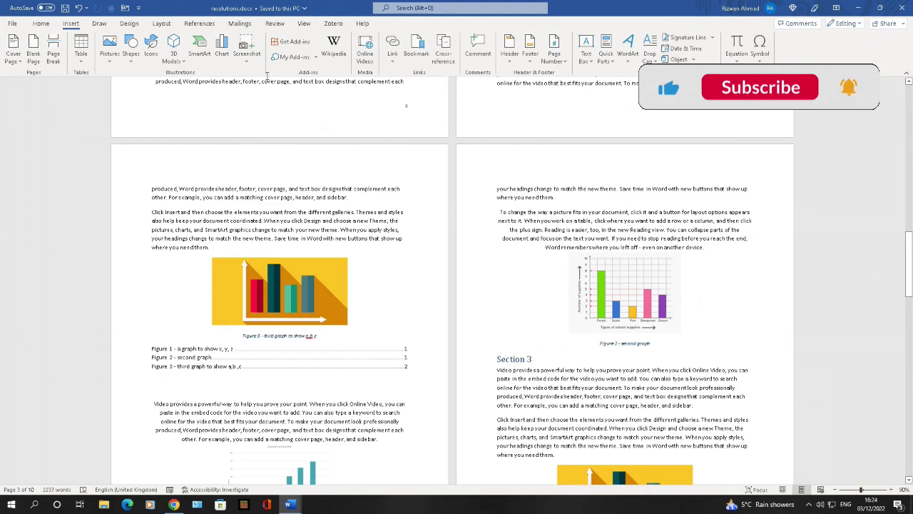
click(304, 23)
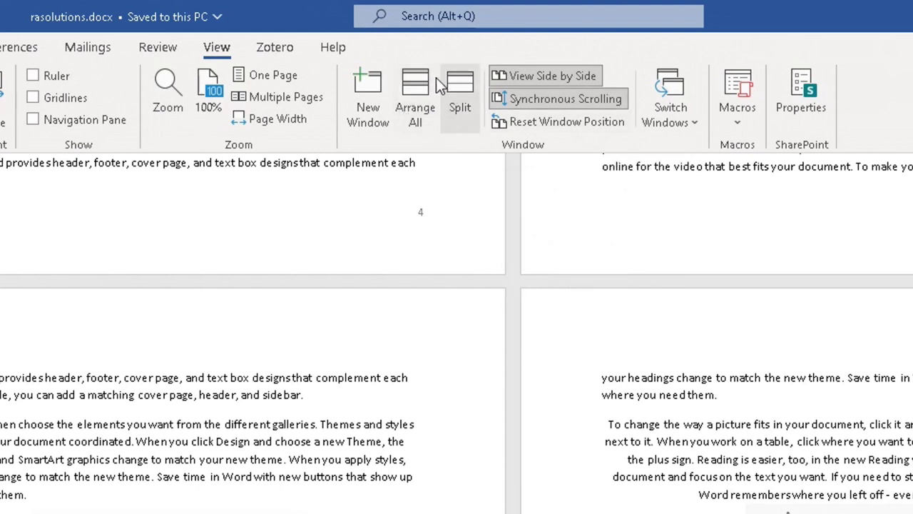
Open a second rasolutions window and tile all open windows with Arrange All.
click(368, 89)
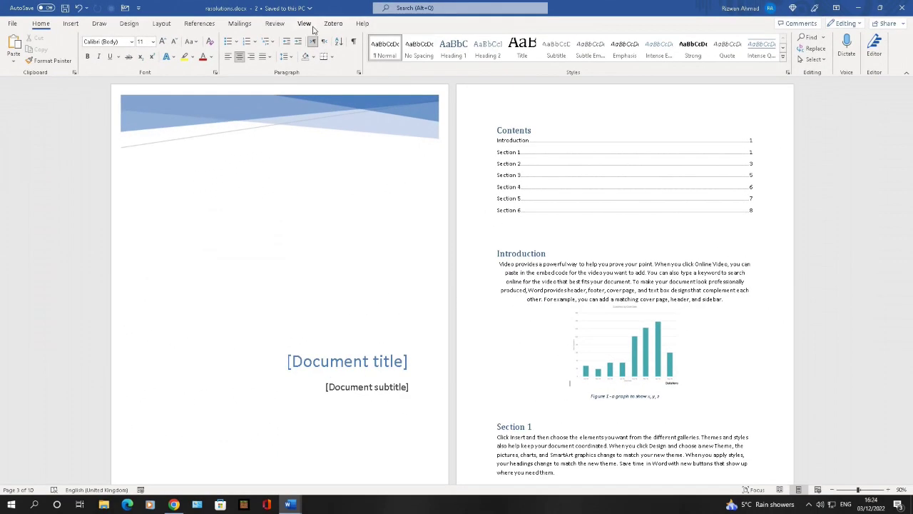
click(309, 25)
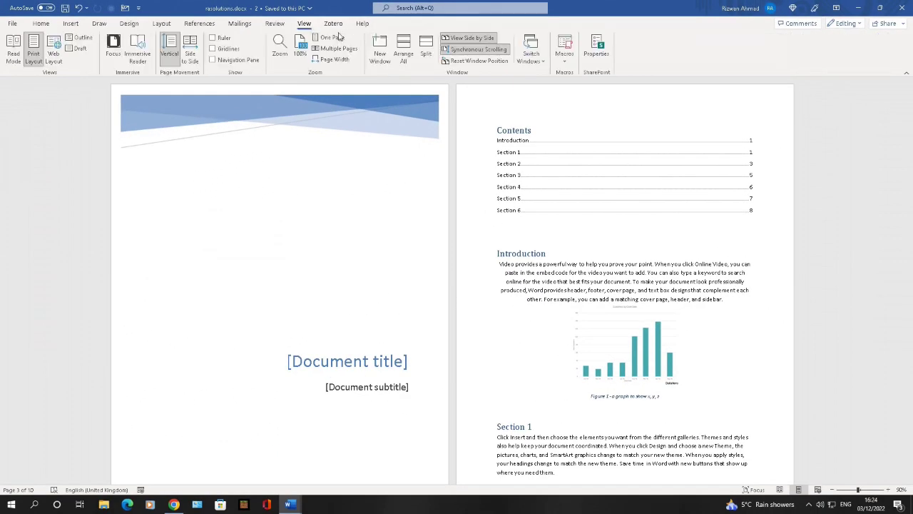
click(403, 44)
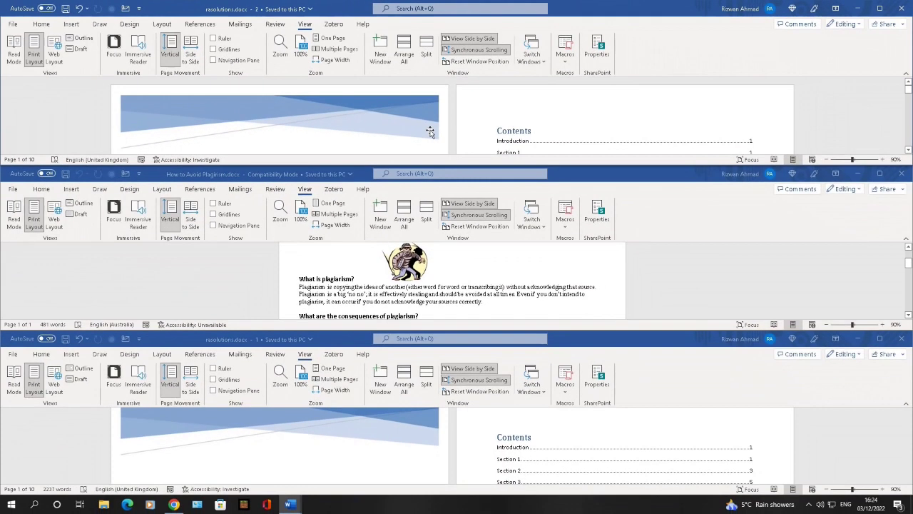
Scroll through the duplicate rasolutions.docx:2 window, then close it.
scroll(428, 132, down, 2)
scroll(430, 130, down, 1)
scroll(430, 130, down, 2)
scroll(430, 129, down, 1)
scroll(430, 130, down, 2)
scroll(430, 130, up, 1)
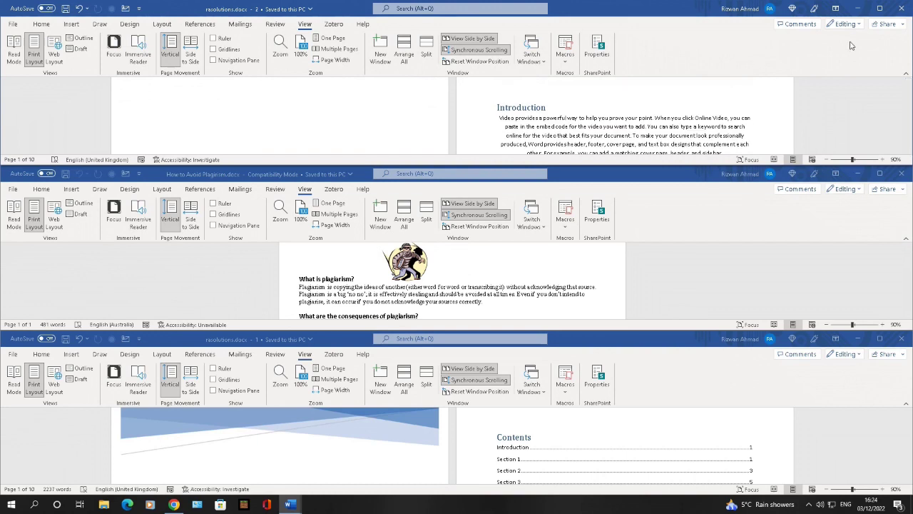
click(908, 11)
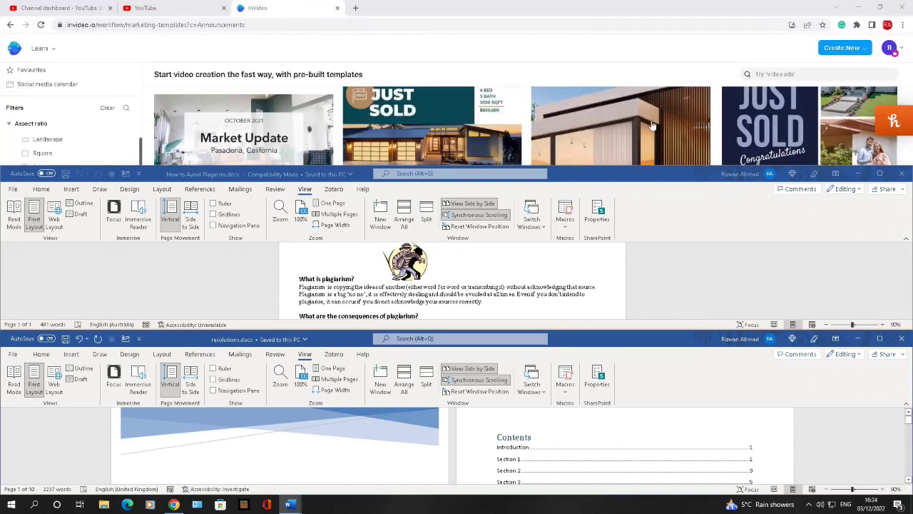
Maximize the plagiarism document, stack both windows with Arrange All, and scroll them.
double_click(557, 174)
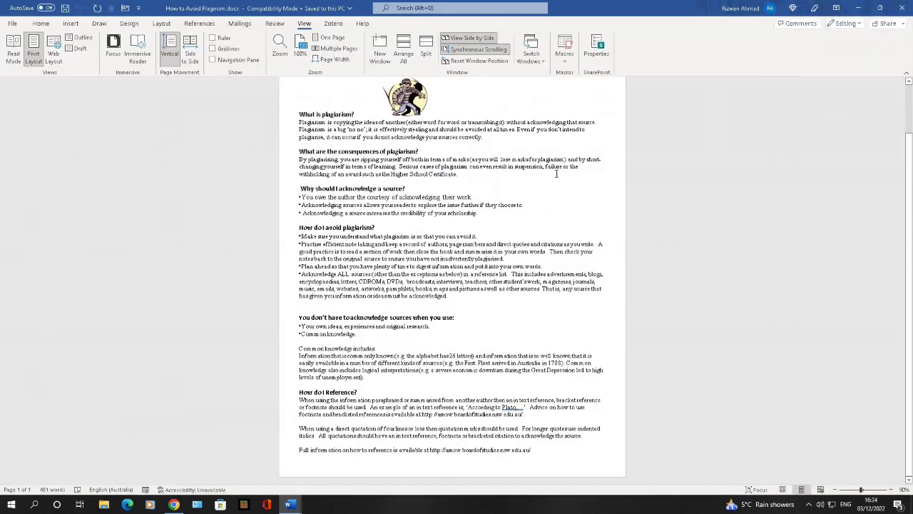
click(404, 51)
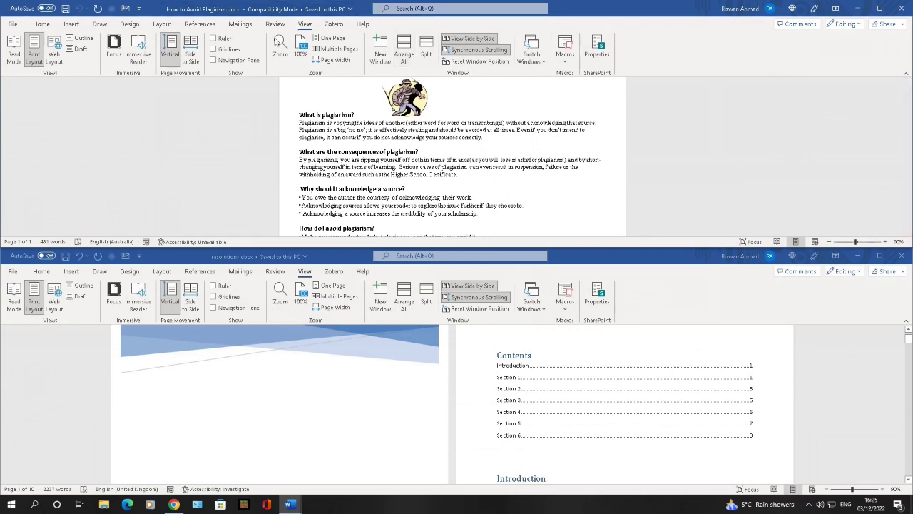
scroll(388, 187, down, 2)
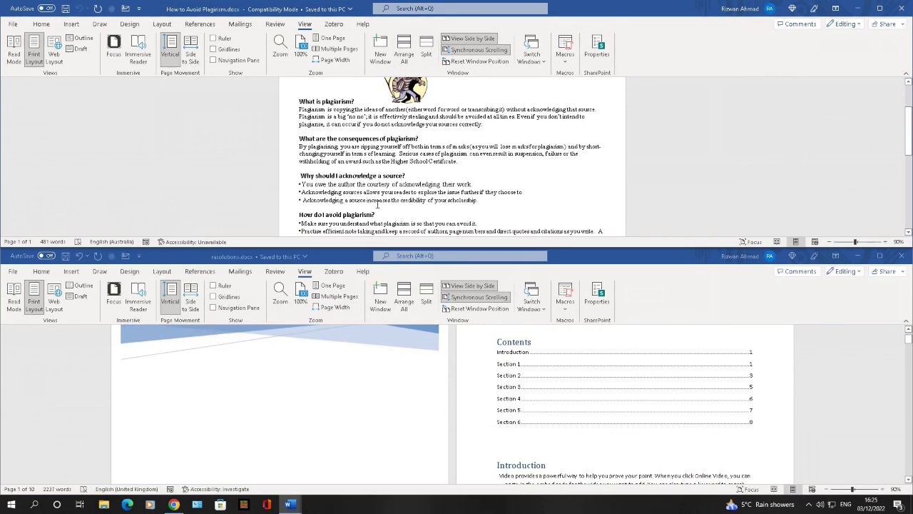
scroll(388, 188, down, 2)
scroll(388, 188, down, 4)
scroll(388, 188, down, 2)
scroll(388, 187, down, 1)
scroll(388, 187, down, 1)
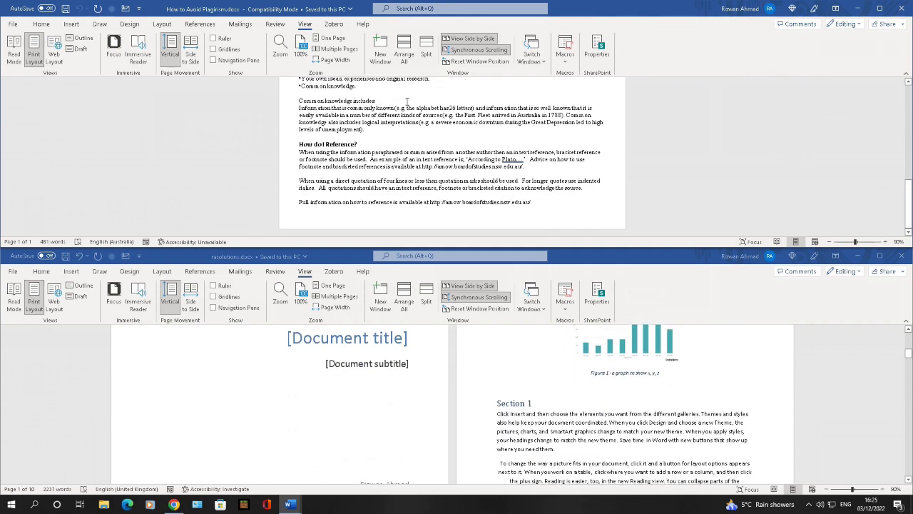
Split the plagiarism document into two panes and scroll within them.
click(426, 52)
scroll(430, 190, up, 1)
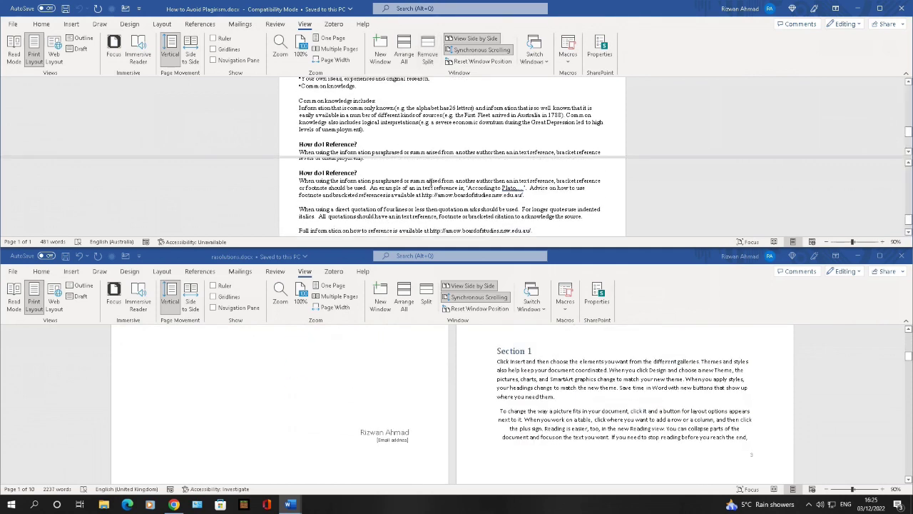
scroll(431, 163, up, 2)
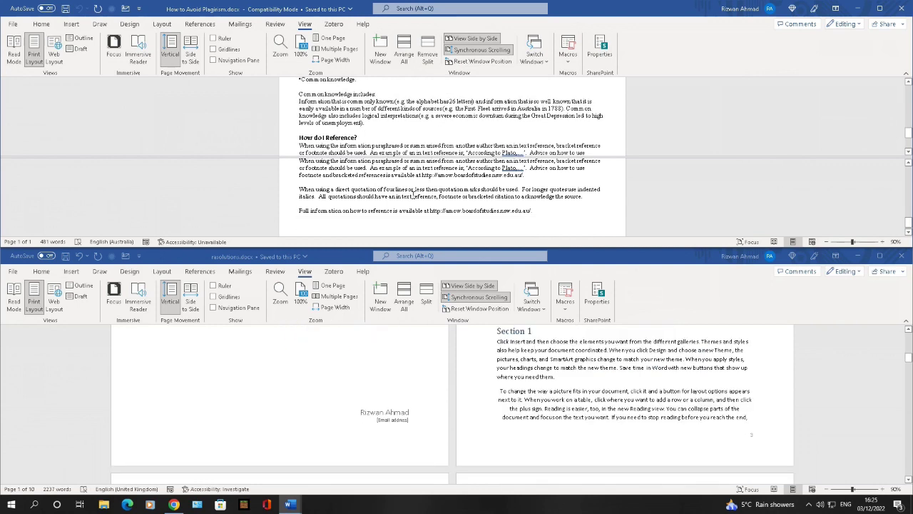
scroll(405, 177, up, 2)
scroll(421, 193, down, 2)
scroll(435, 214, down, 2)
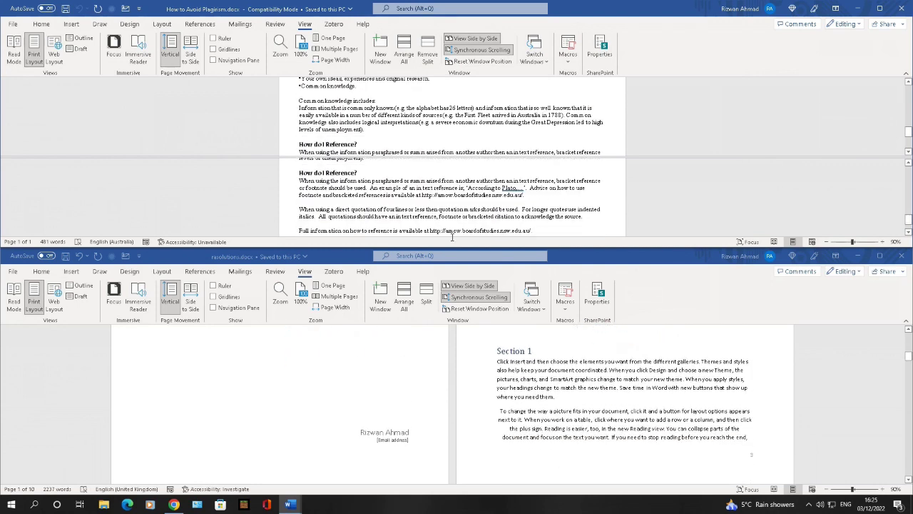
Remove the plagiarism guide's split and show both documents side by side again.
click(427, 54)
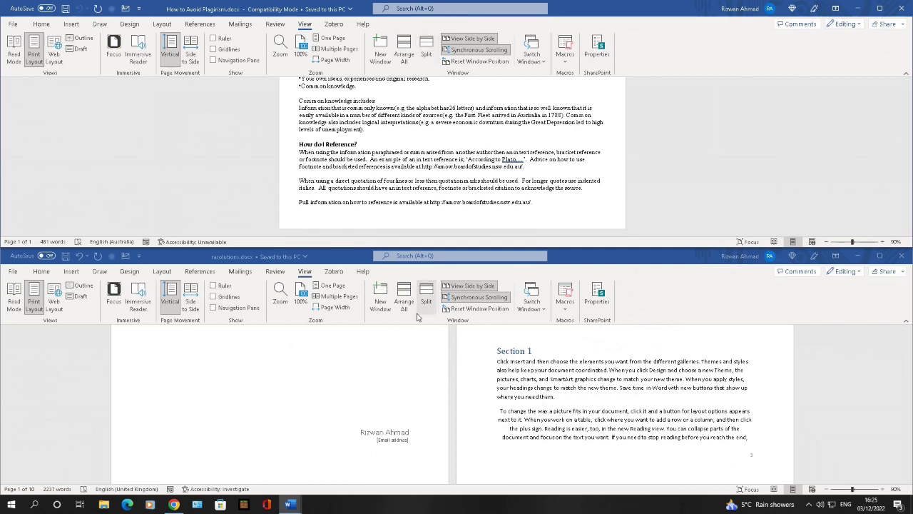
click(462, 63)
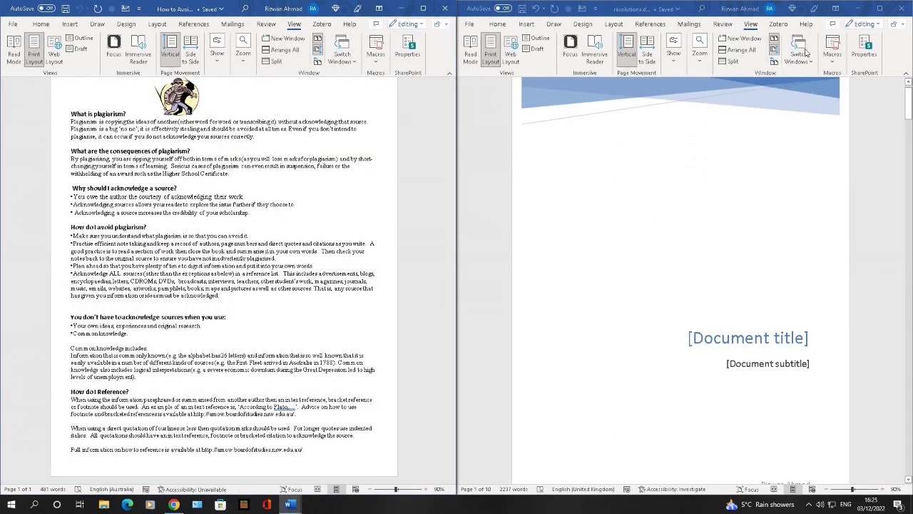
Maximize rasolutions, then toggle View Side by Side off and back on.
click(880, 9)
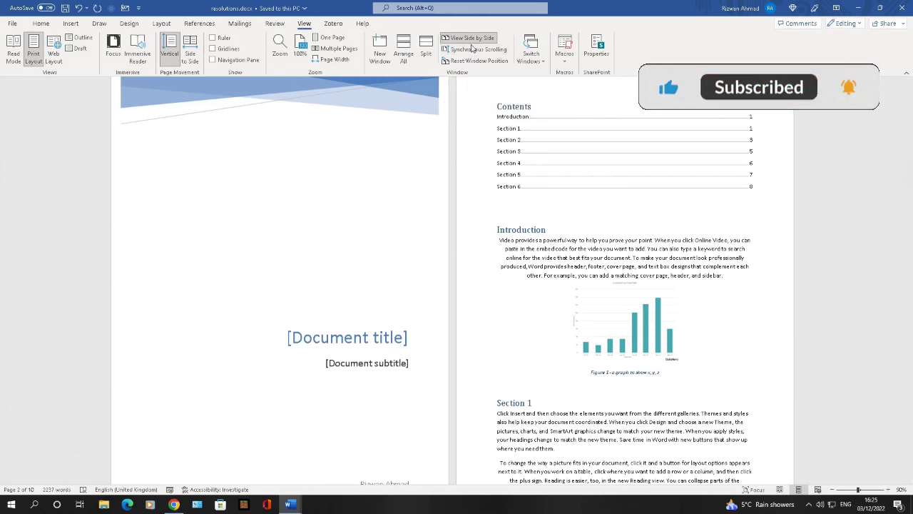
click(472, 38)
click(472, 38)
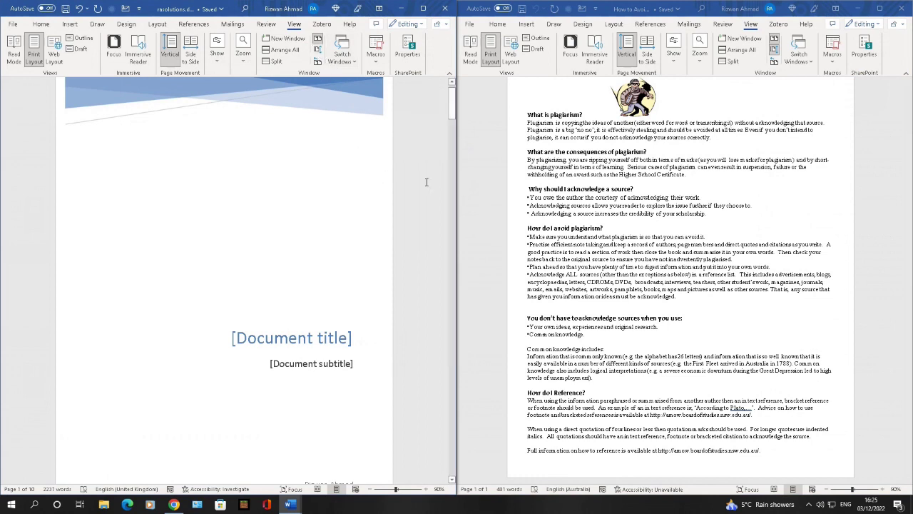
Drag rasolutions down to its Section 5 pages and maximize its window.
click(452, 164)
drag(452, 147, 449, 386)
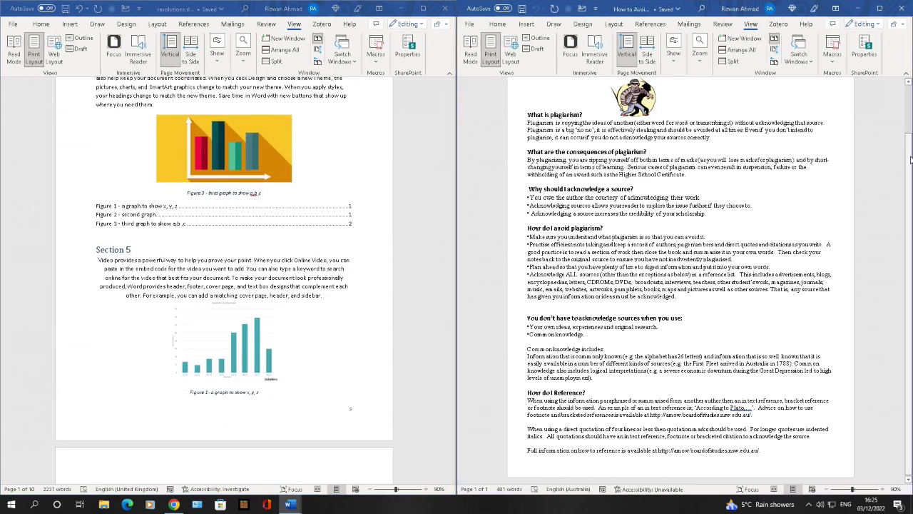
scroll(883, 193, up, 2)
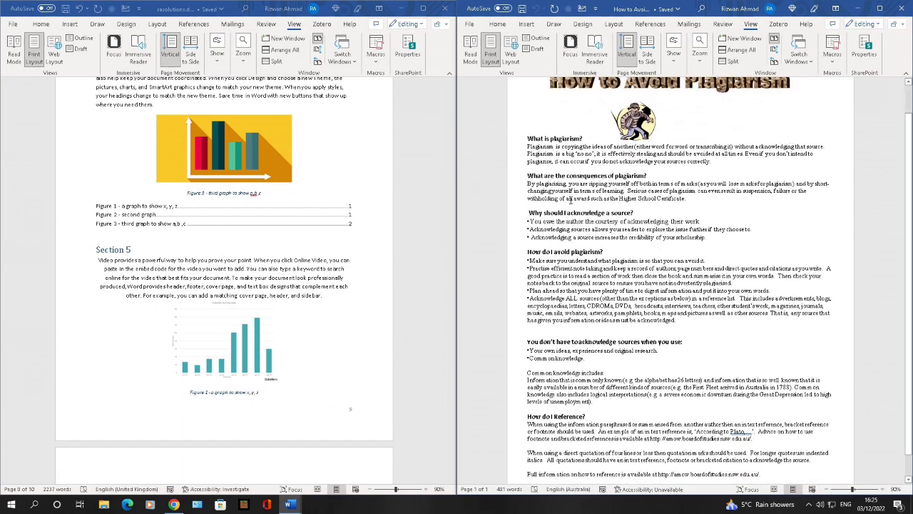
click(432, 8)
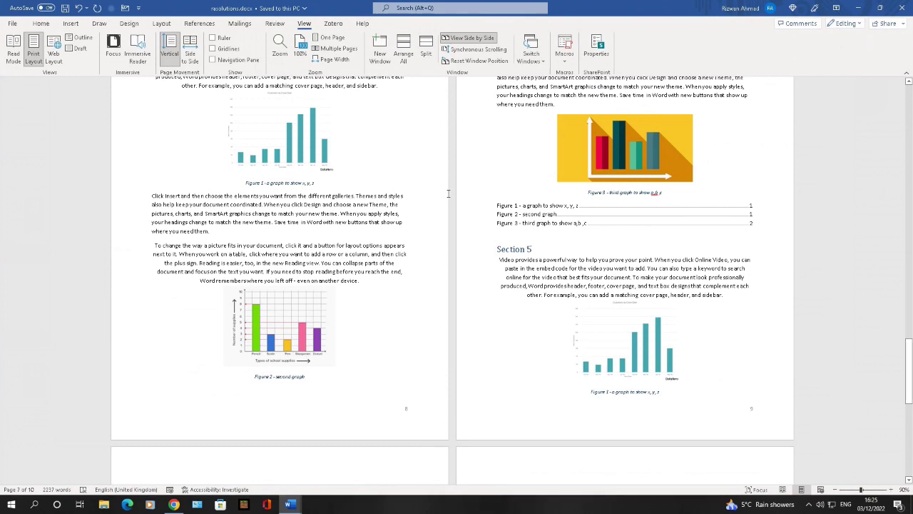